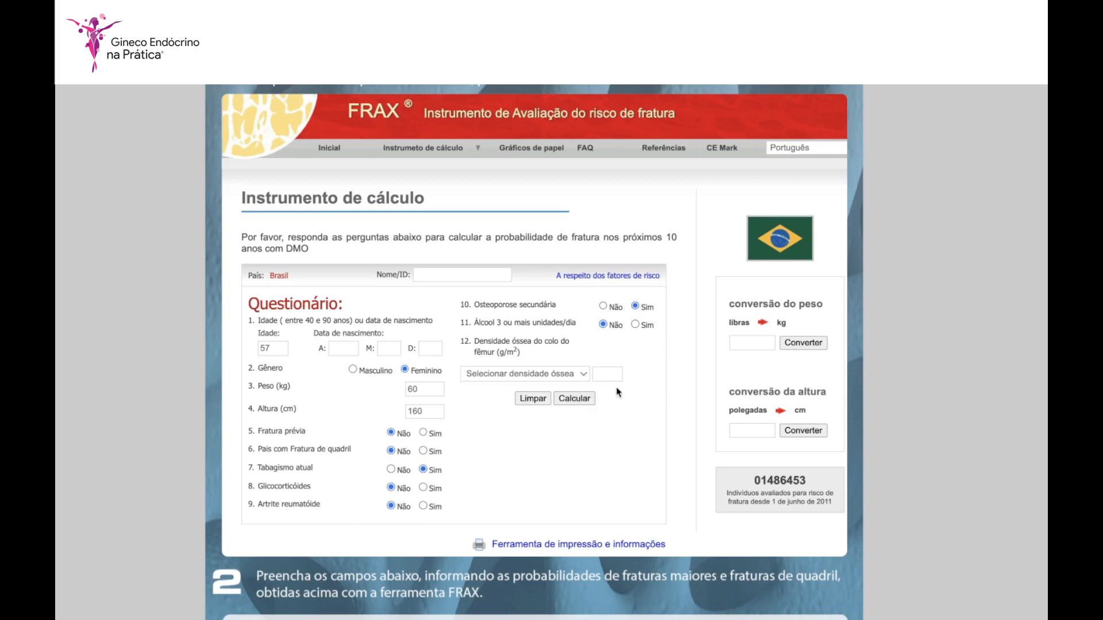
- Calculate the FRAX fracture probabilities and fill the second form with age 57, gender Feminino and Densitometria óssea Não realizou
{"action": "left_click", "coordinate": [571, 402]}
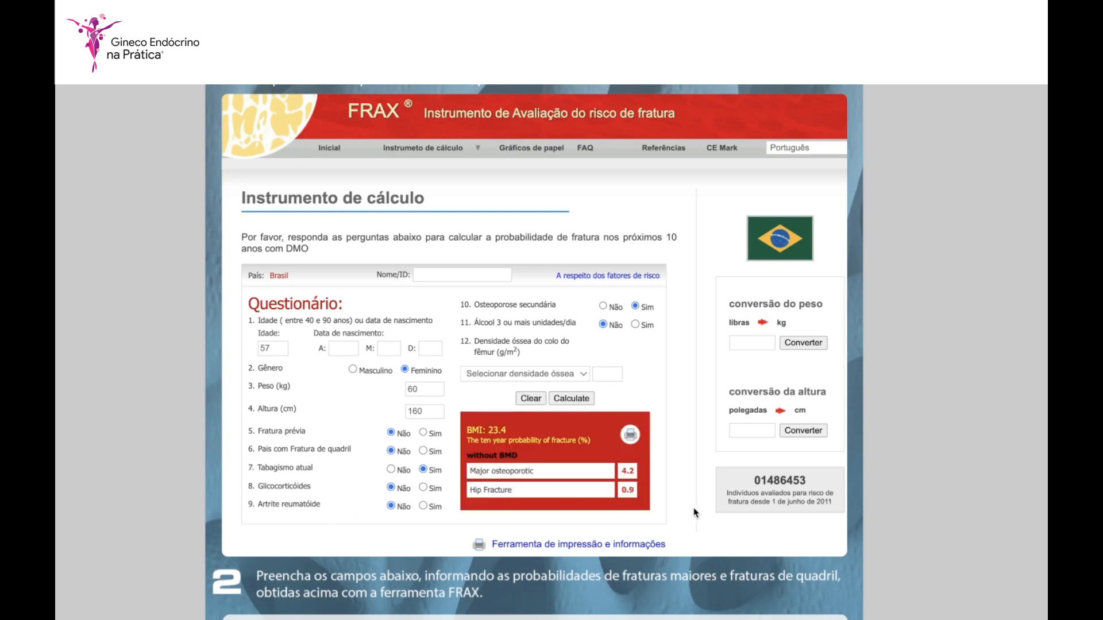
{"action": "scroll", "coordinate": [694, 512], "scroll_direction": "down", "scroll_amount": 4}
{"action": "scroll", "coordinate": [694, 509], "scroll_direction": "down", "scroll_amount": 2}
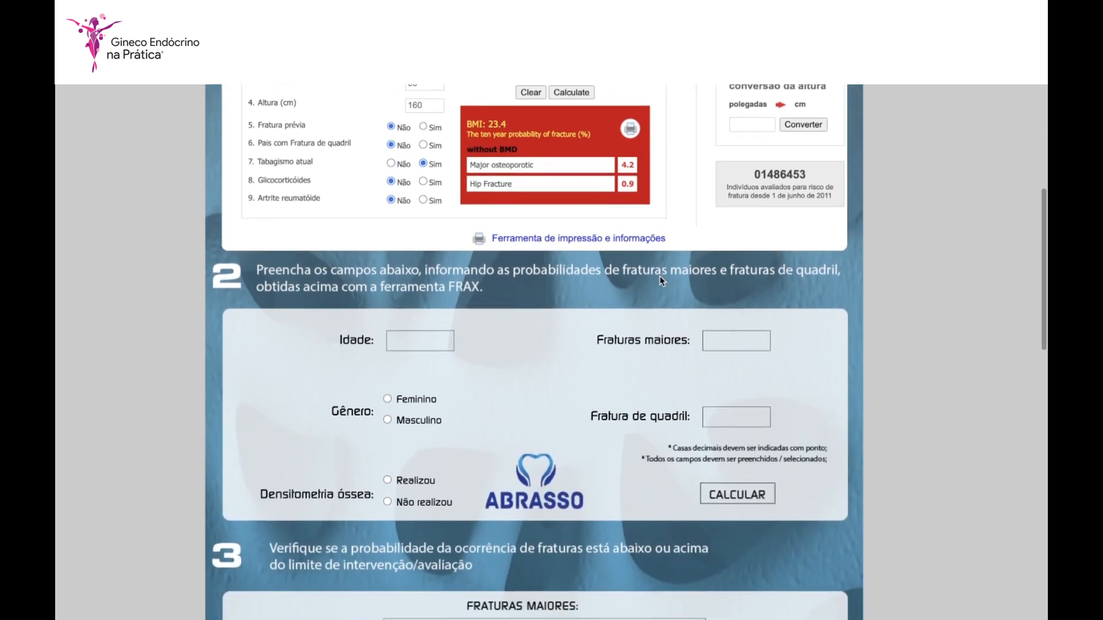
{"action": "left_click", "coordinate": [425, 337]}
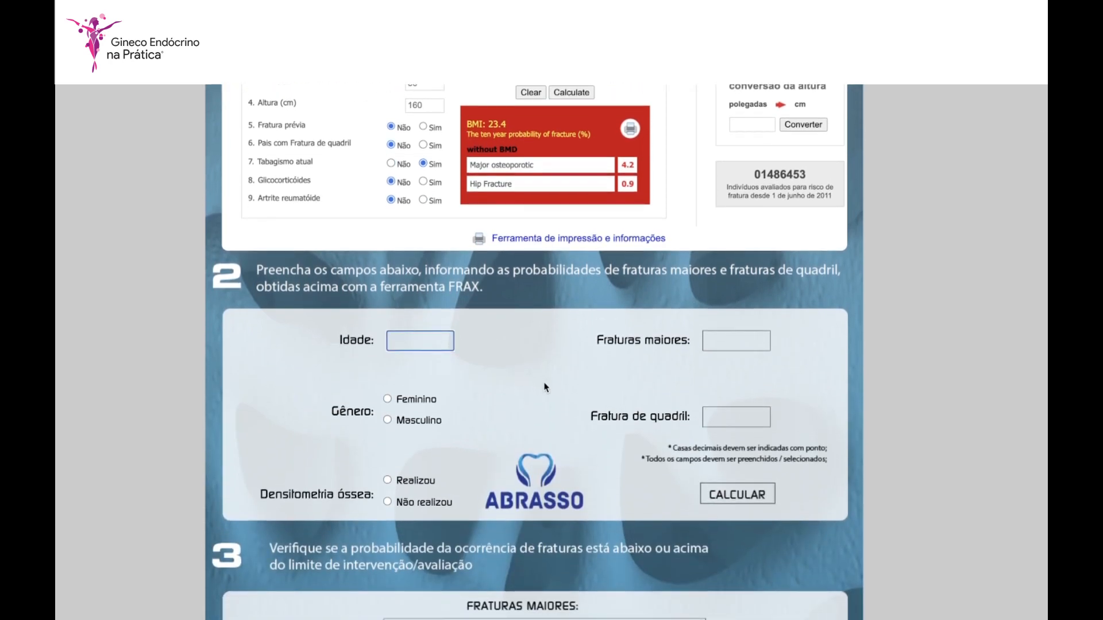
{"action": "scroll", "coordinate": [546, 388], "scroll_direction": "up", "scroll_amount": 1}
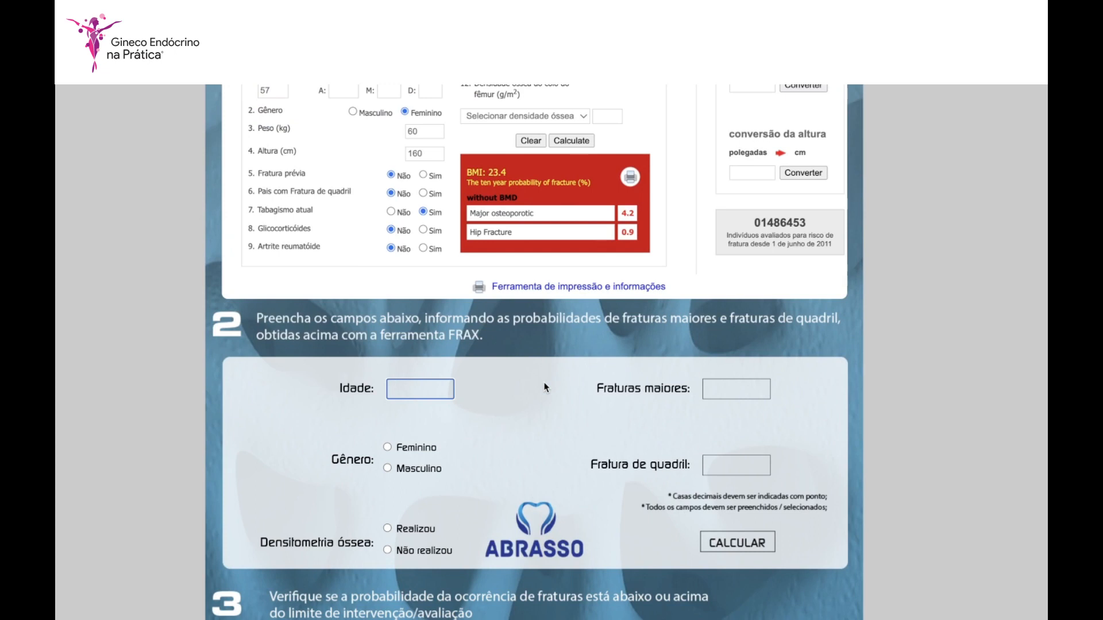
{"action": "type", "text": "57"}
{"action": "left_click", "coordinate": [387, 447]}
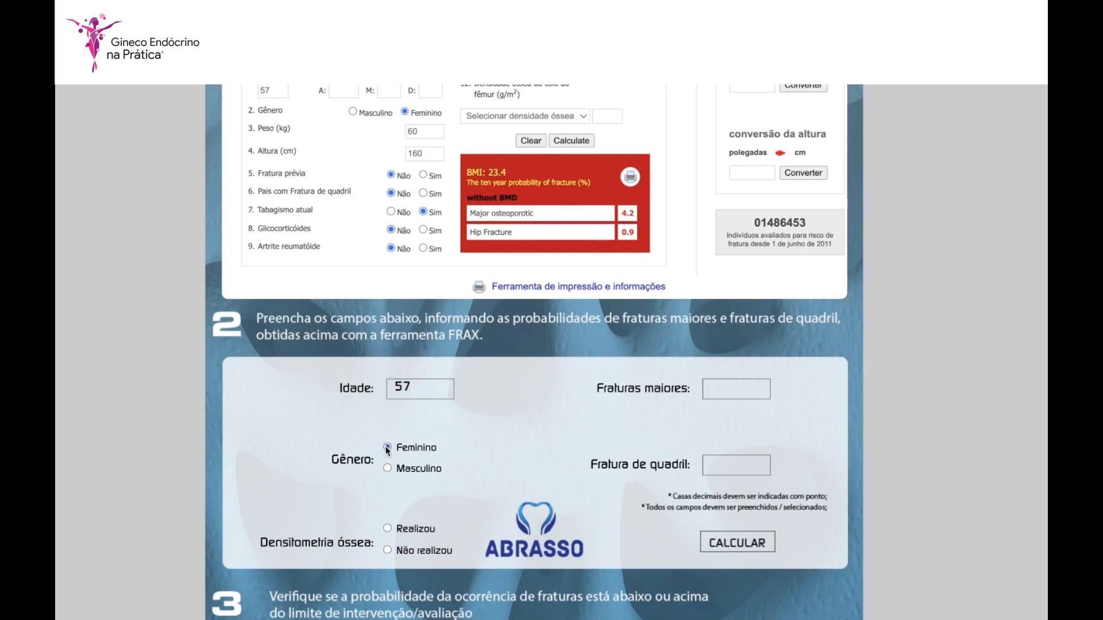
{"action": "left_click", "coordinate": [387, 550]}
- Enter 4.2 for Fraturas maiores and 0.9 for Fratura de quadril, and calculate to view both risk charts
{"action": "left_click", "coordinate": [739, 388]}
{"action": "type", "text": "4.2"}
{"action": "left_click", "coordinate": [730, 465]}
{"action": "type", "text": "0.9"}
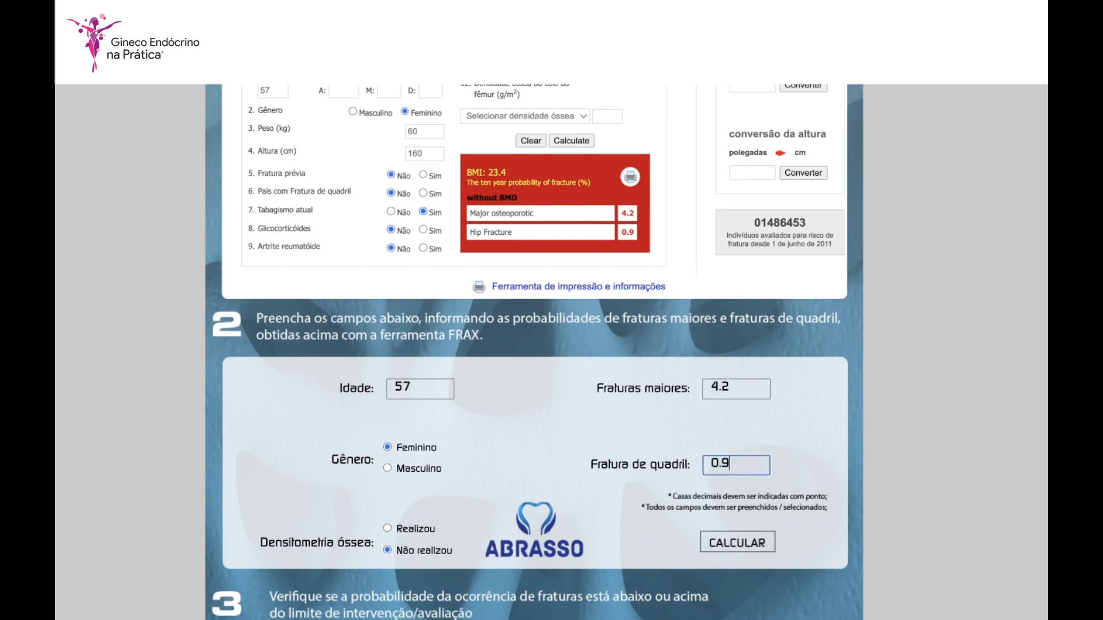
{"action": "left_click", "coordinate": [741, 543]}
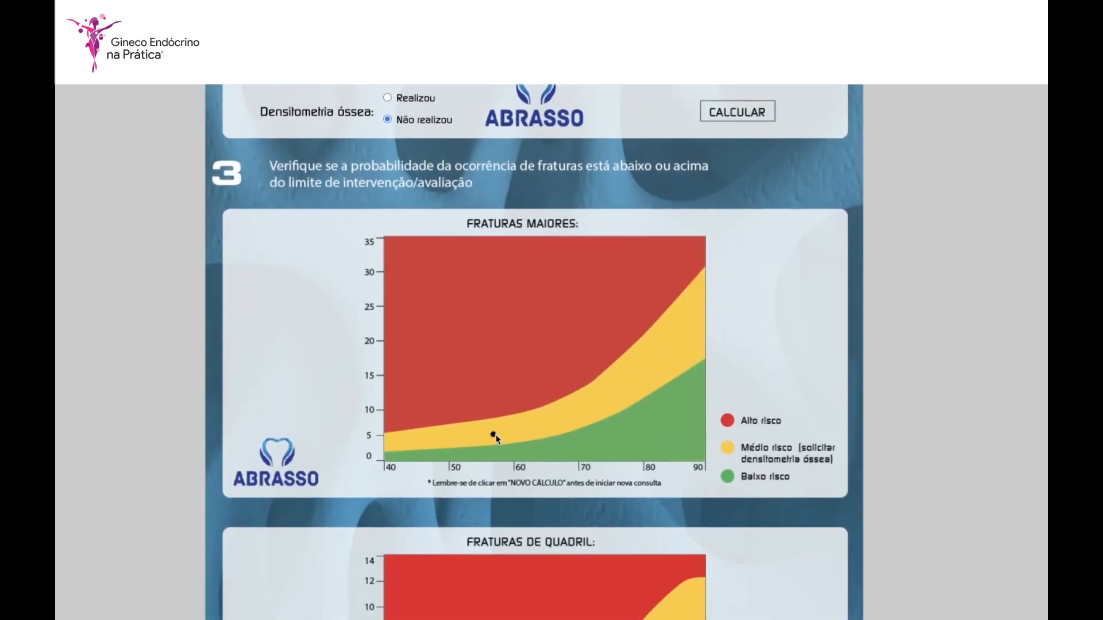
{"action": "scroll", "coordinate": [508, 434], "scroll_direction": "down", "scroll_amount": 4}
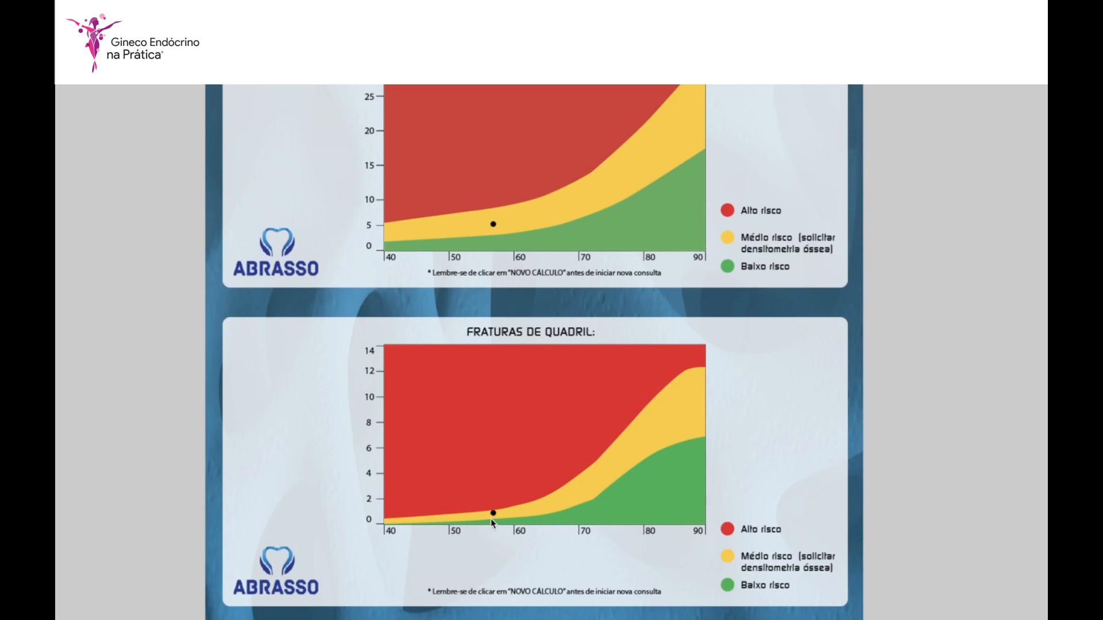
{"action": "scroll", "coordinate": [499, 514], "scroll_direction": "up", "scroll_amount": 2}
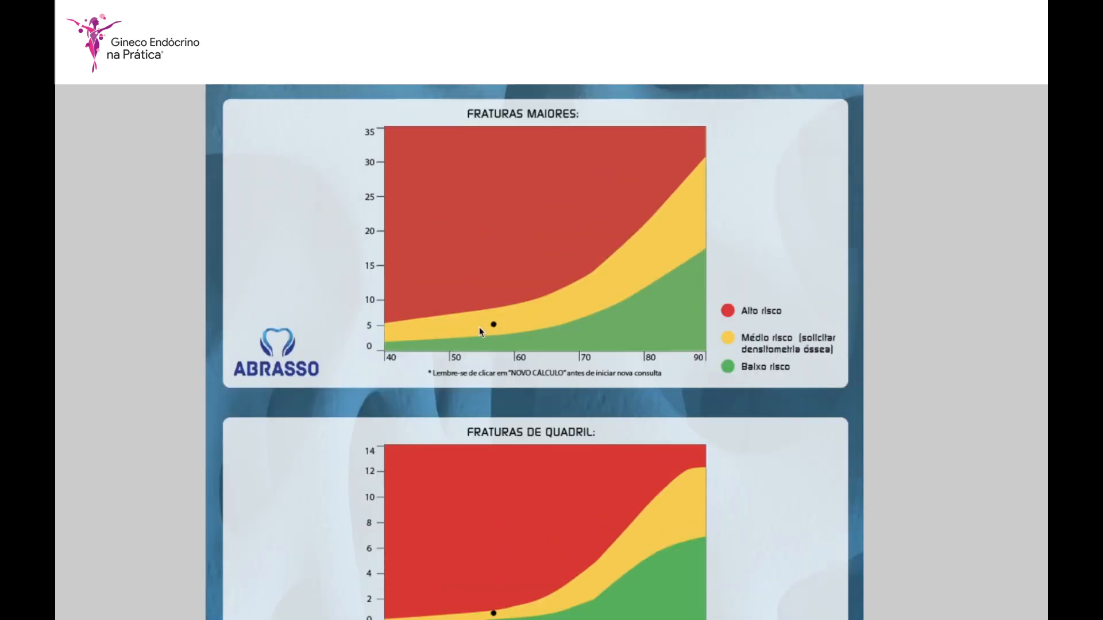
{"action": "scroll", "coordinate": [580, 422], "scroll_direction": "down", "scroll_amount": 2}
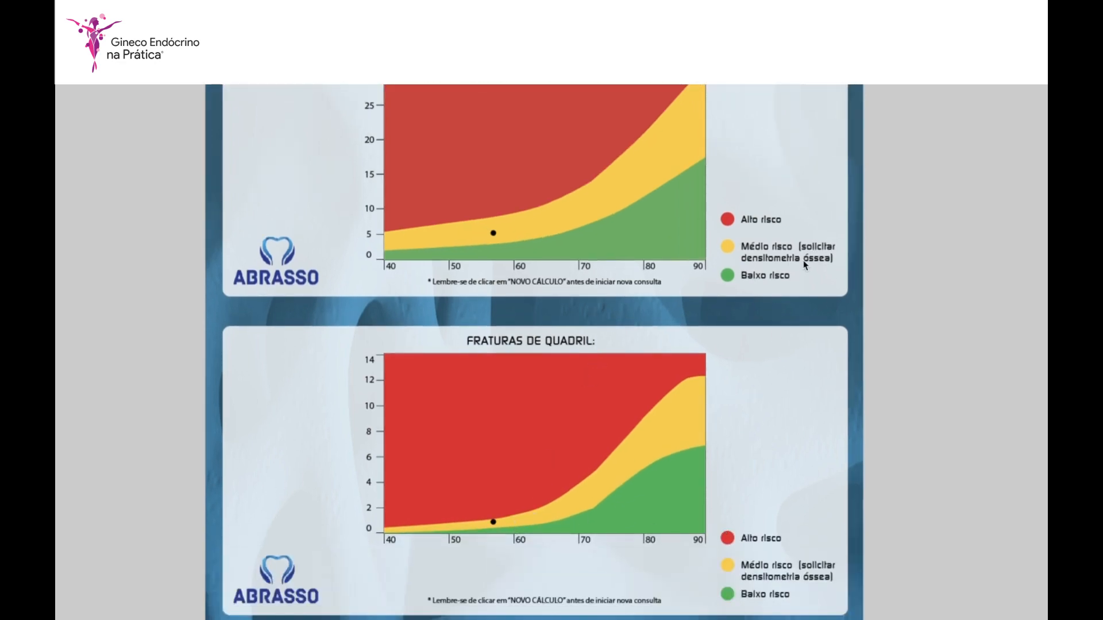
- Fill the FRAX questionnaire for a new patient with age 65, gender Feminino, weight 65 kg and height 160 cm
{"action": "scroll", "coordinate": [803, 264], "scroll_direction": "up", "scroll_amount": 12}
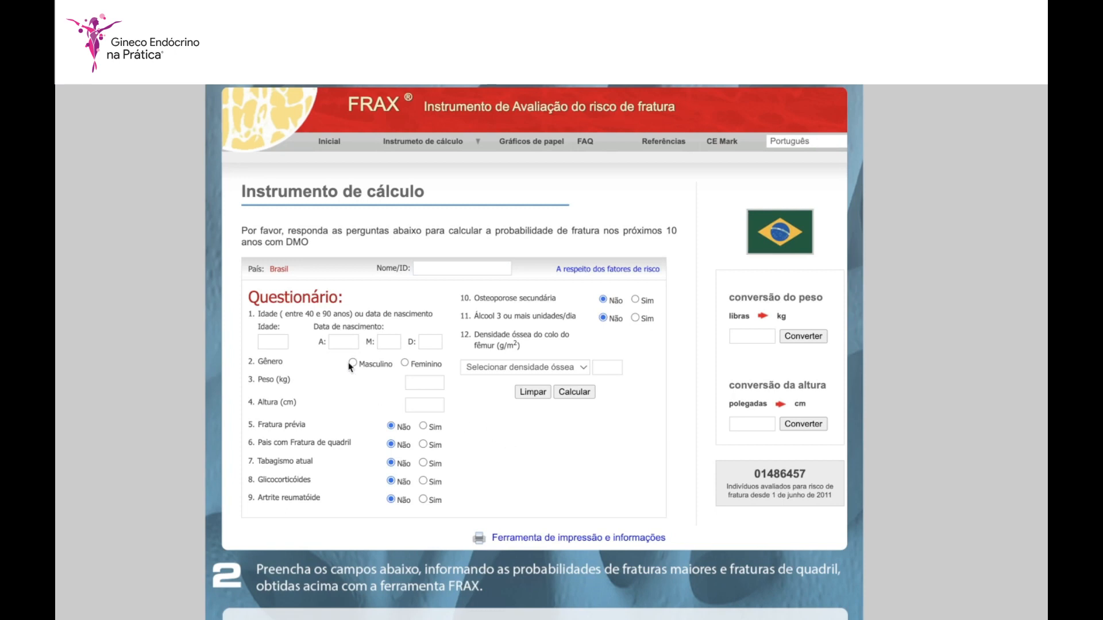
{"action": "left_click", "coordinate": [262, 342]}
{"action": "type", "text": "65"}
{"action": "left_click", "coordinate": [405, 363]}
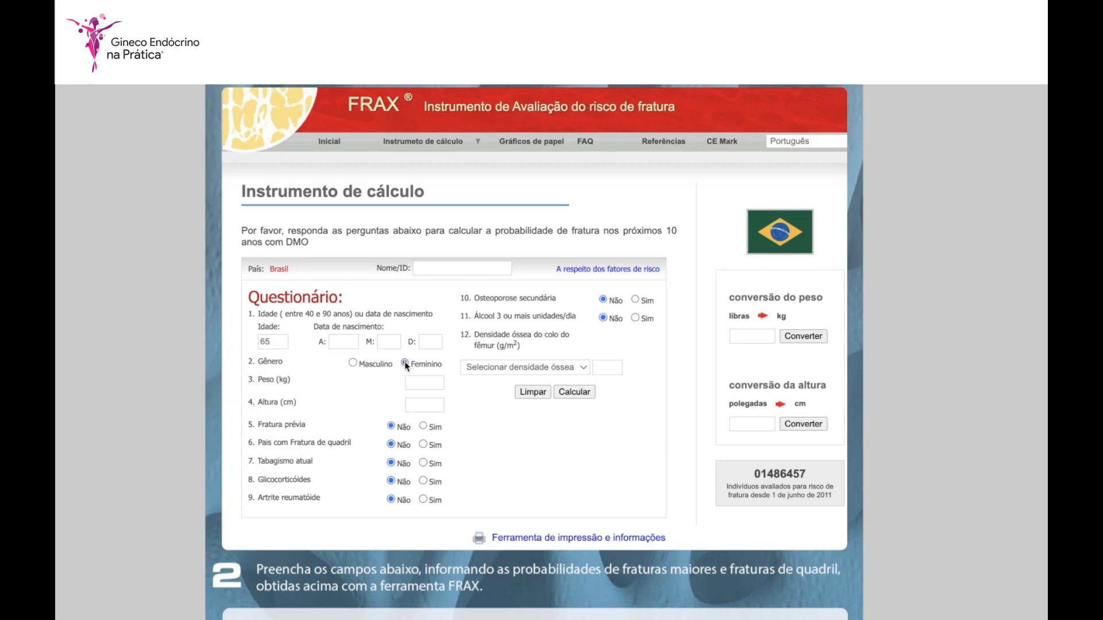
{"action": "left_click", "coordinate": [434, 384]}
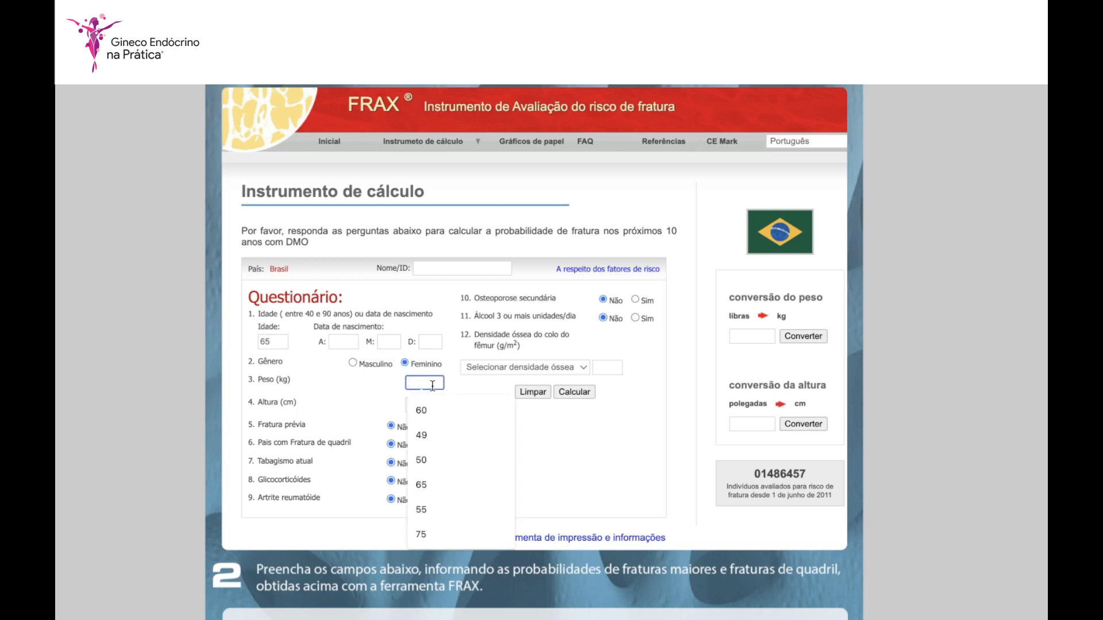
{"action": "type", "text": "65"}
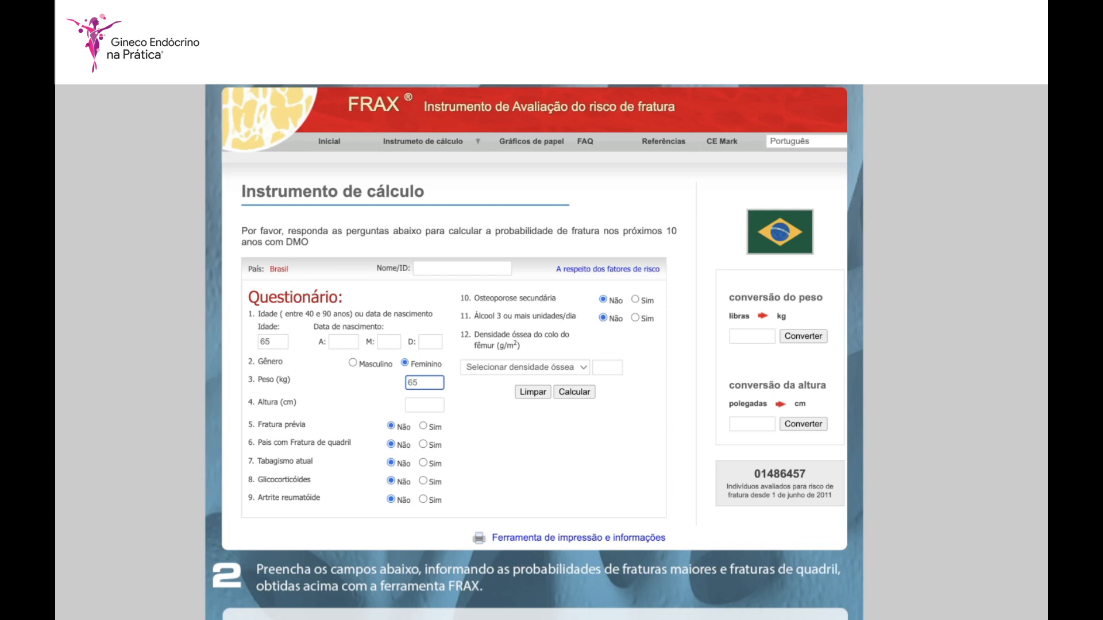
{"action": "key", "text": "Tab"}
{"action": "type", "text": "160"}
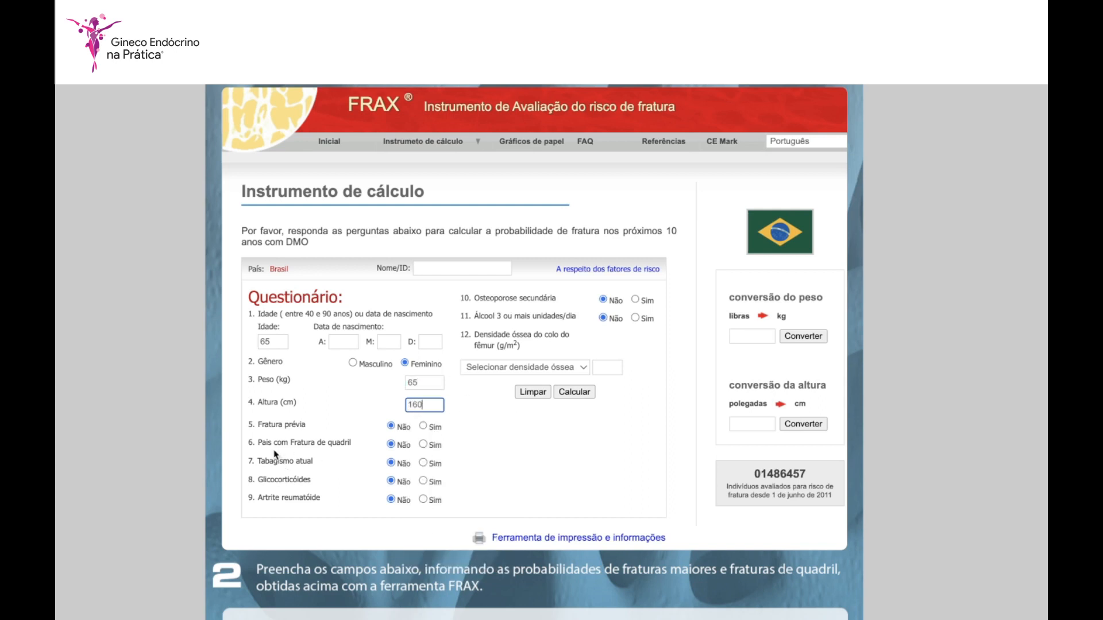
- Set the femoral neck bone density to a T-escore of -2.1 and calculate the FRAX fracture probabilities
{"action": "left_click_drag", "start_coordinate": [259, 426], "coordinate": [319, 496]}
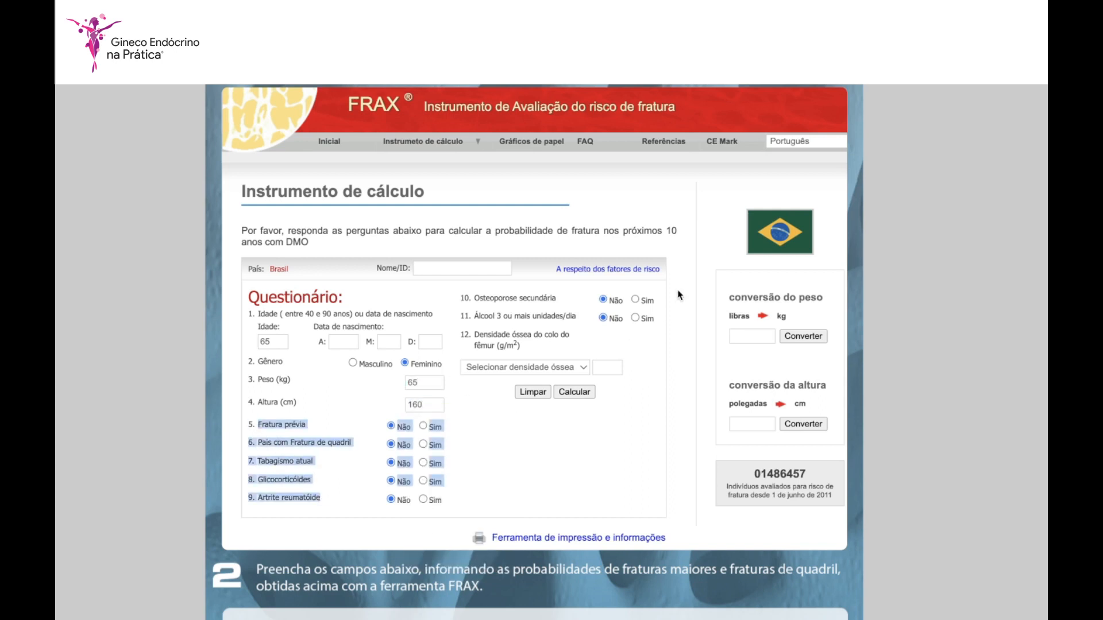
{"action": "left_click_drag", "start_coordinate": [485, 297], "coordinate": [530, 298]}
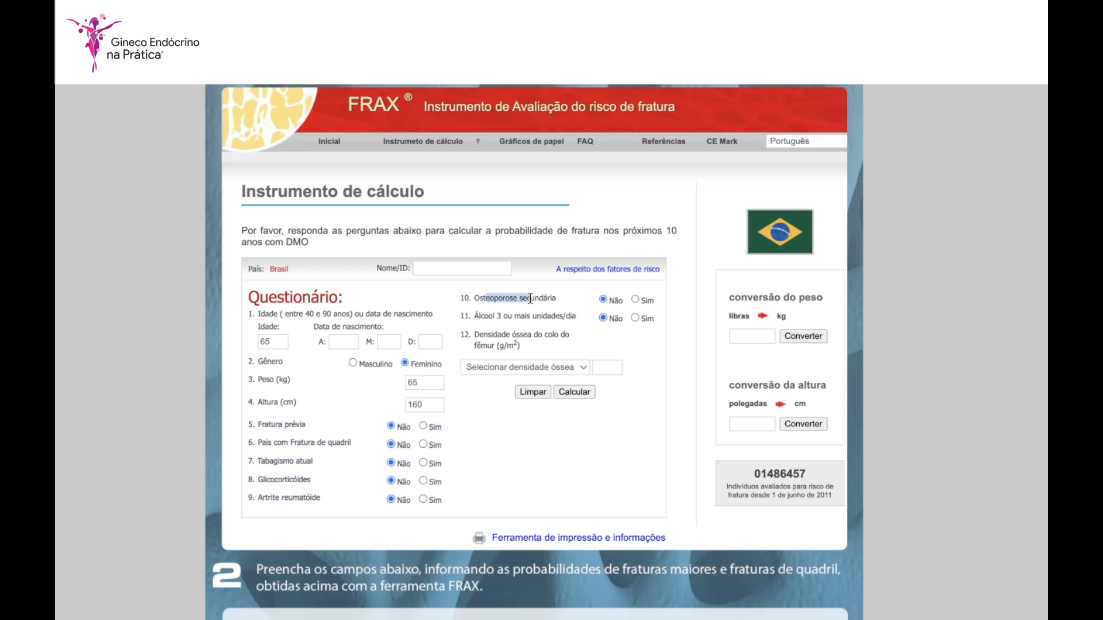
{"action": "left_click", "coordinate": [583, 367]}
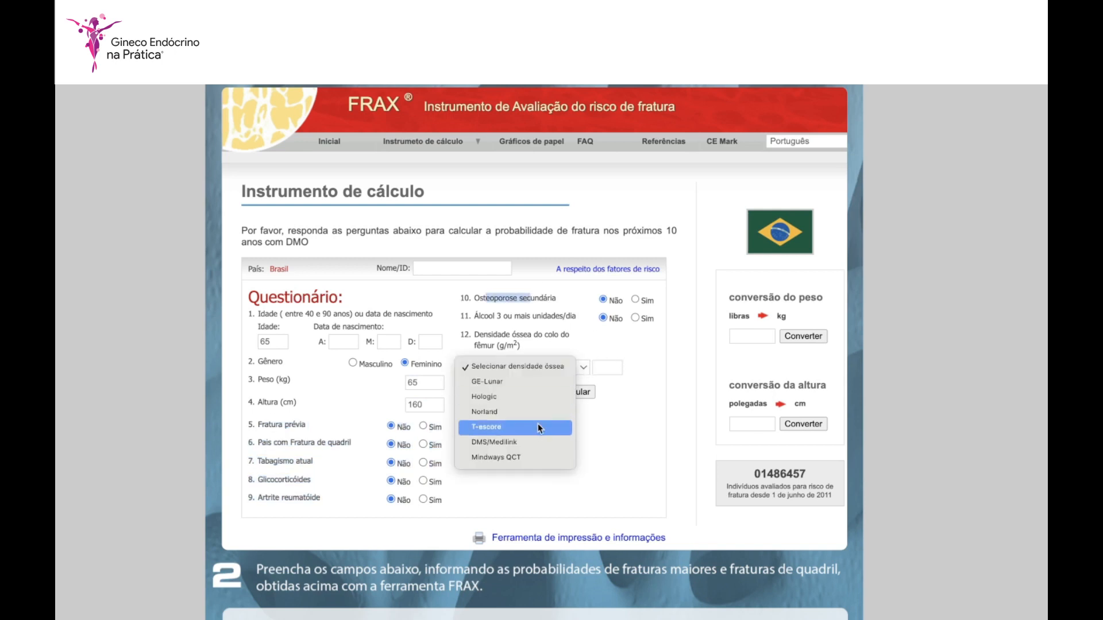
{"action": "left_click", "coordinate": [493, 427]}
{"action": "left_click", "coordinate": [675, 167]}
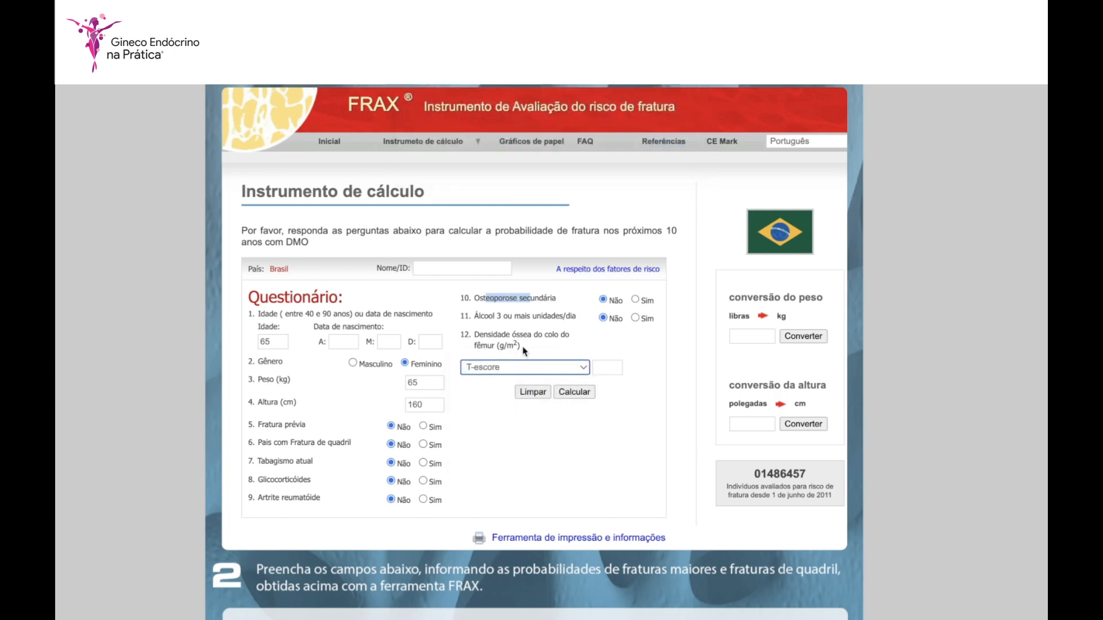
{"action": "left_click_drag", "start_coordinate": [480, 335], "coordinate": [571, 346]}
{"action": "left_click", "coordinate": [570, 347]}
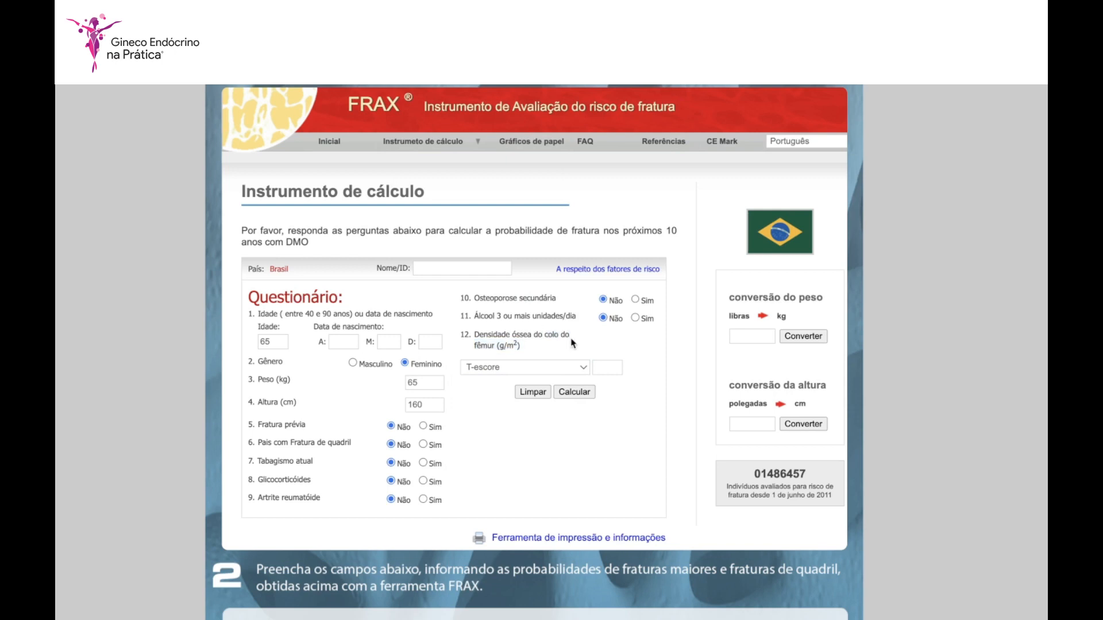
{"action": "left_click", "coordinate": [609, 367]}
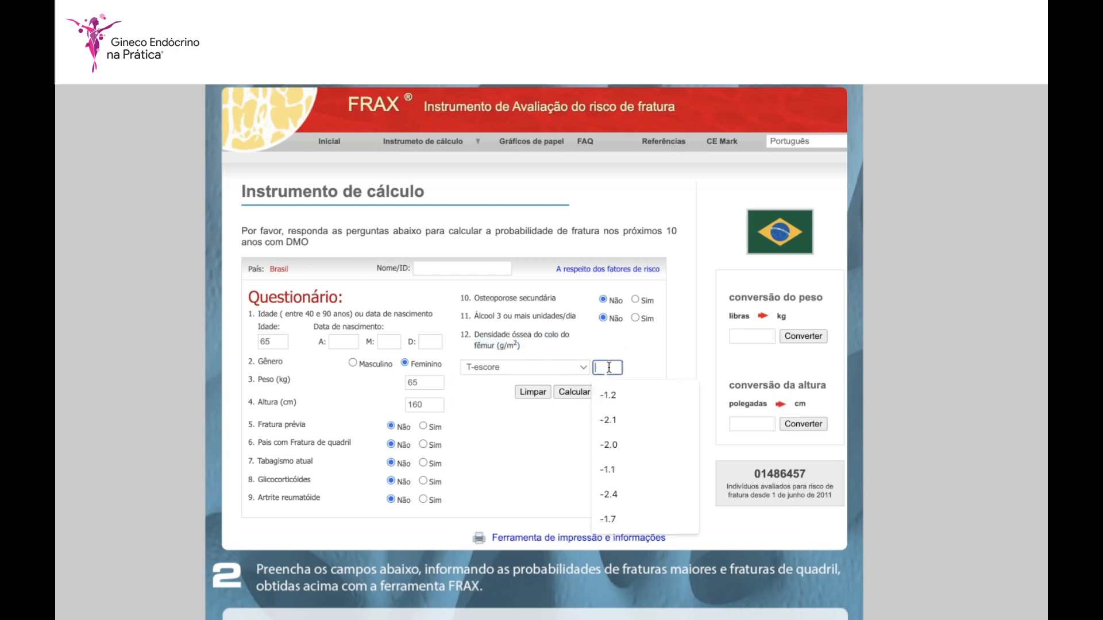
{"action": "type", "text": "-2.1"}
{"action": "left_click", "coordinate": [583, 393]}
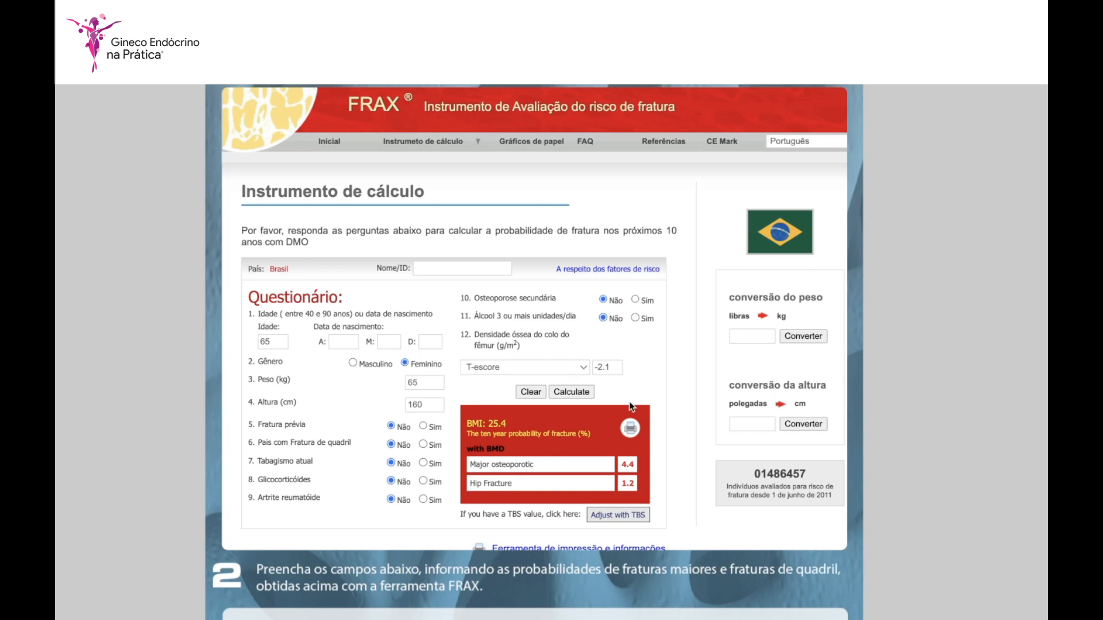
- Fill the second form with age 65, gender Feminino and Densitometria óssea Realizou
{"action": "scroll", "coordinate": [632, 408], "scroll_direction": "down", "scroll_amount": 1}
{"action": "scroll", "coordinate": [638, 435], "scroll_direction": "down", "scroll_amount": 3}
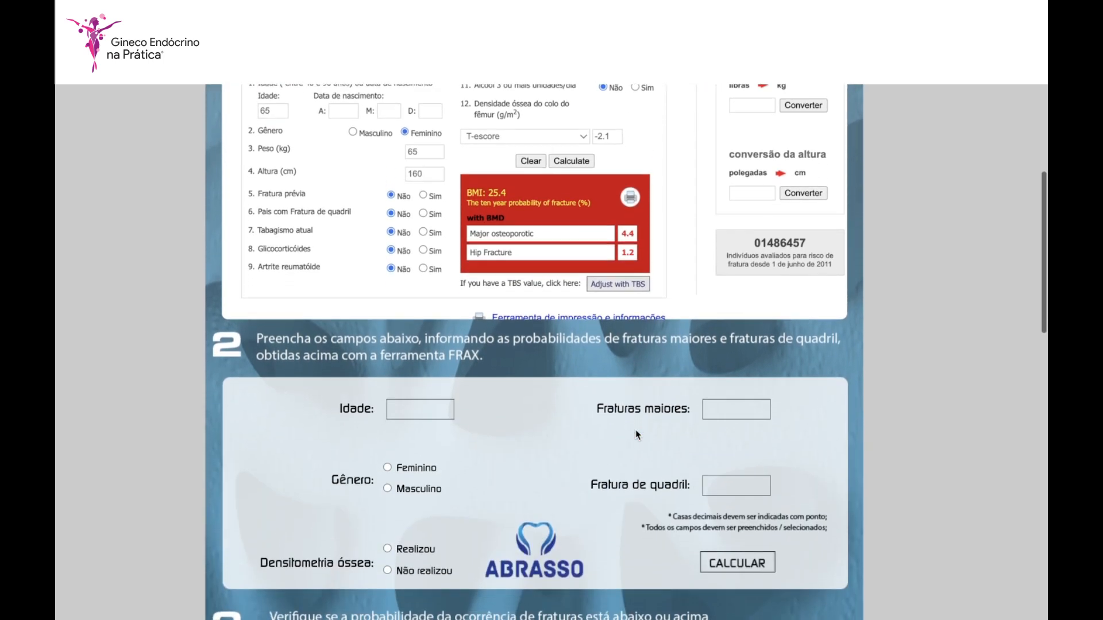
{"action": "left_click", "coordinate": [412, 403]}
{"action": "type", "text": "65"}
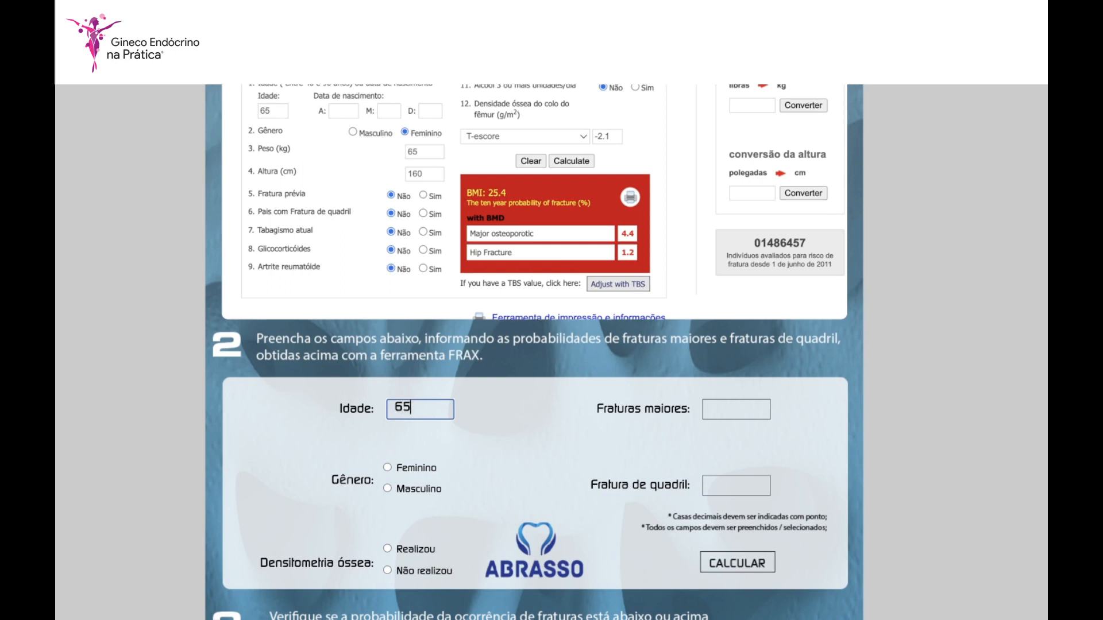
{"action": "left_click", "coordinate": [387, 467]}
{"action": "left_click", "coordinate": [387, 549]}
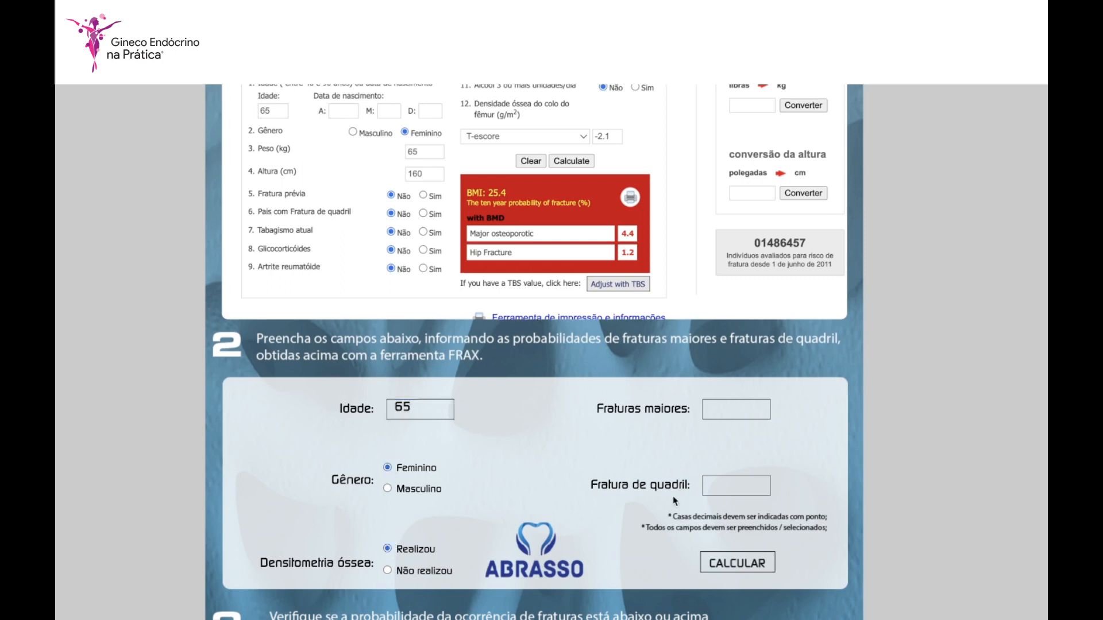
- Enter 4.4 for Fraturas maiores and 1.2 for Fratura de quadril, and calculate to view both risk charts
{"action": "left_click", "coordinate": [725, 411]}
{"action": "type", "text": "4.4"}
{"action": "left_click", "coordinate": [733, 485]}
{"action": "type", "text": "1.2"}
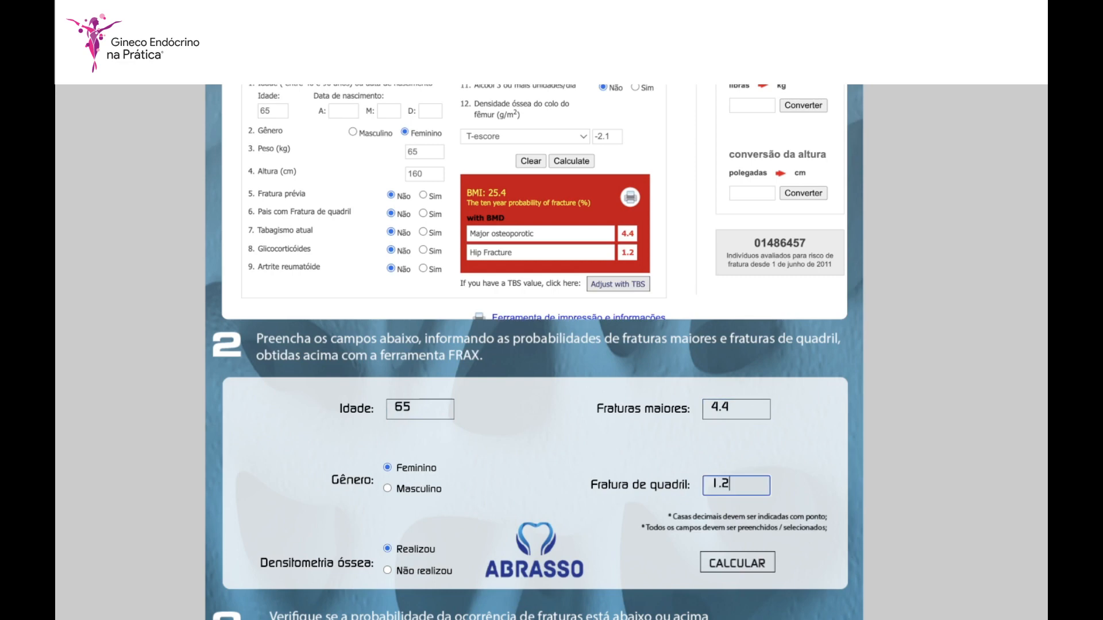
{"action": "left_click", "coordinate": [734, 560]}
{"action": "scroll", "coordinate": [765, 556], "scroll_direction": "down", "scroll_amount": 1}
{"action": "scroll", "coordinate": [765, 557], "scroll_direction": "down", "scroll_amount": 6}
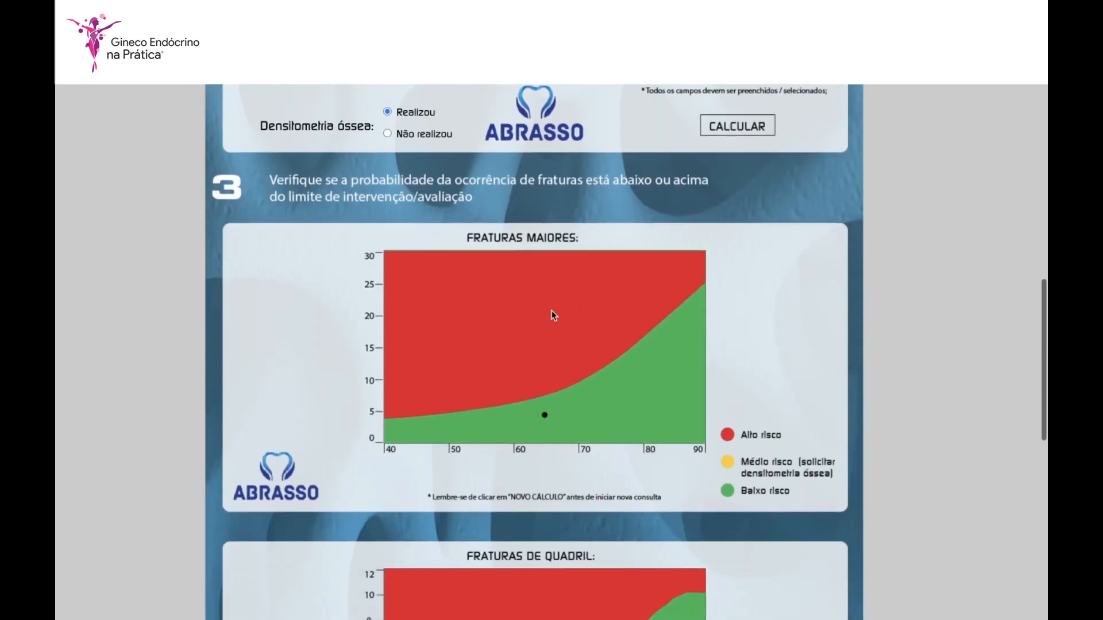
{"action": "scroll", "coordinate": [557, 443], "scroll_direction": "down", "scroll_amount": 4}
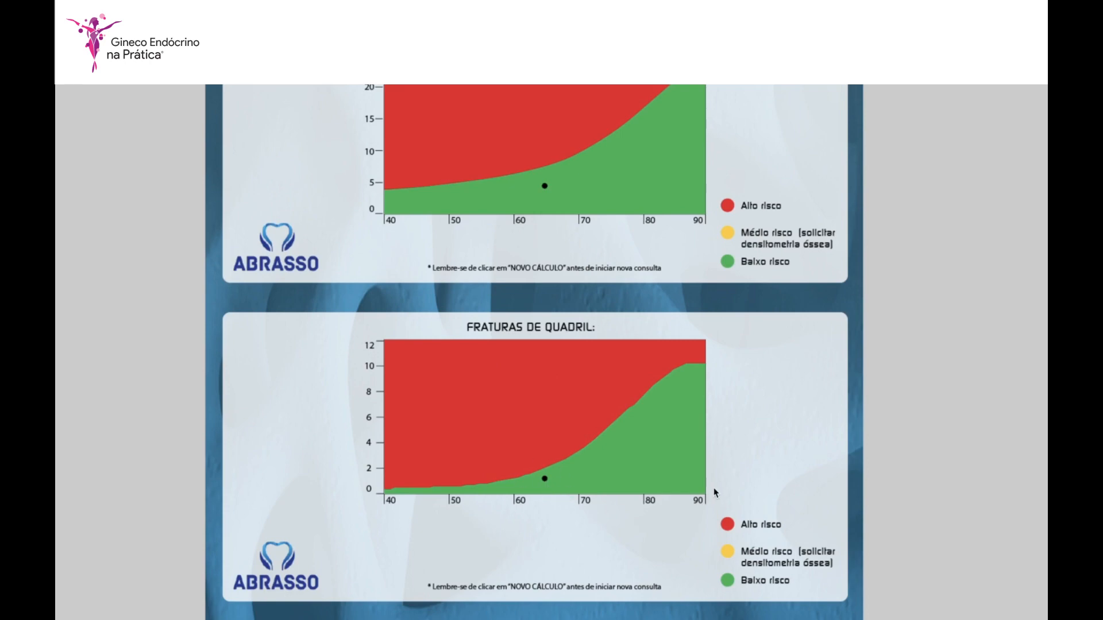
- Set Glicocorticóides to Sim in the FRAX questionnaire and recalculate the fracture probabilities
{"action": "scroll", "coordinate": [716, 492], "scroll_direction": "up", "scroll_amount": 15}
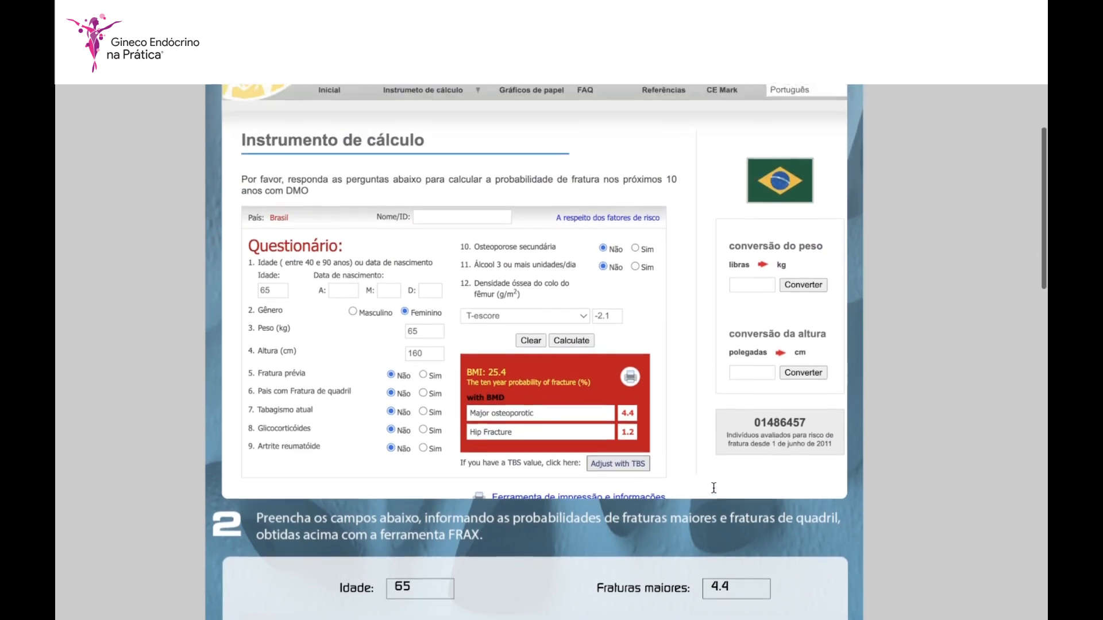
{"action": "scroll", "coordinate": [714, 488], "scroll_direction": "up", "scroll_amount": 2}
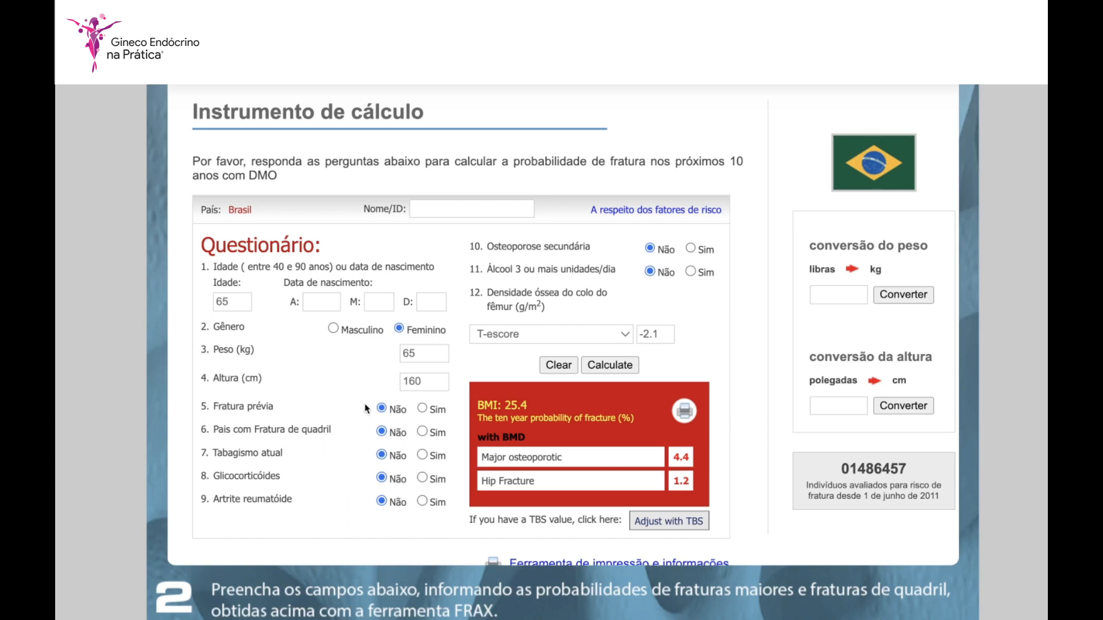
{"action": "left_click", "coordinate": [424, 480]}
{"action": "left_click", "coordinate": [621, 367]}
- Complete the cleared second form again with age 65, gender Feminino and Densitometria óssea Realizou
{"action": "scroll", "coordinate": [749, 396], "scroll_direction": "down", "scroll_amount": 2}
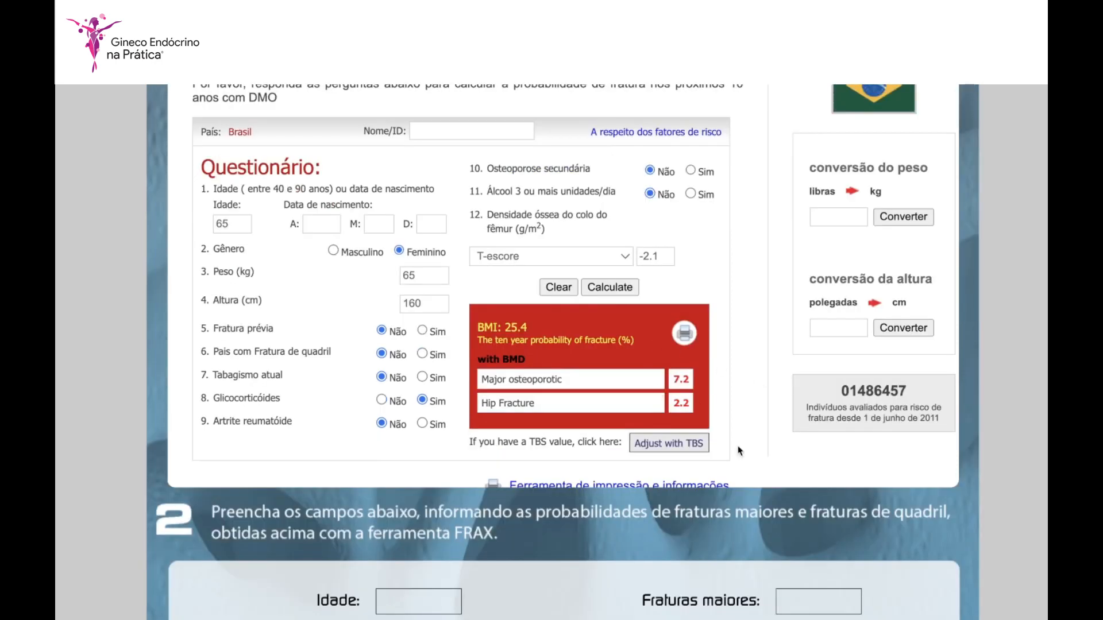
{"action": "scroll", "coordinate": [748, 413], "scroll_direction": "down", "scroll_amount": 3}
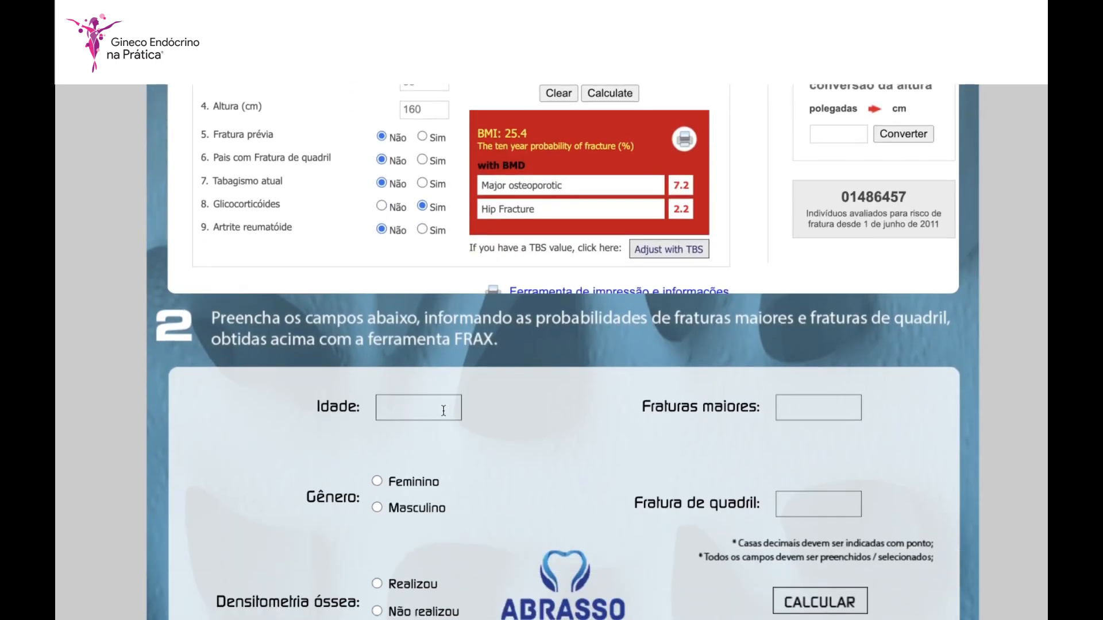
{"action": "left_click", "coordinate": [444, 410]}
{"action": "scroll", "coordinate": [438, 409], "scroll_direction": "down", "scroll_amount": 2}
{"action": "type", "text": "65"}
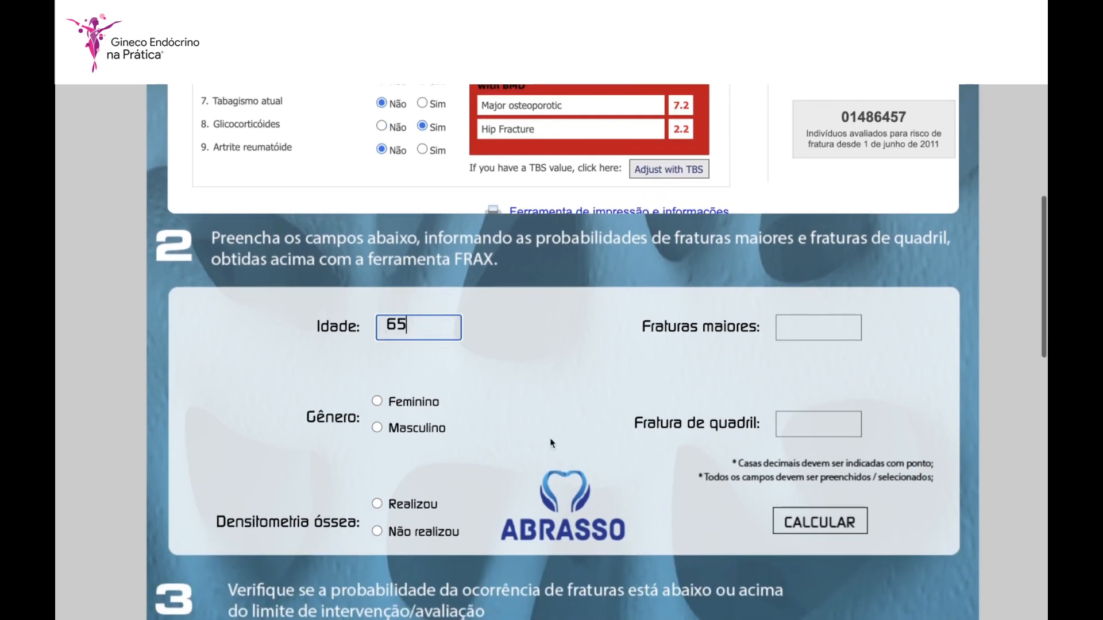
{"action": "left_click", "coordinate": [377, 402]}
{"action": "left_click", "coordinate": [377, 503]}
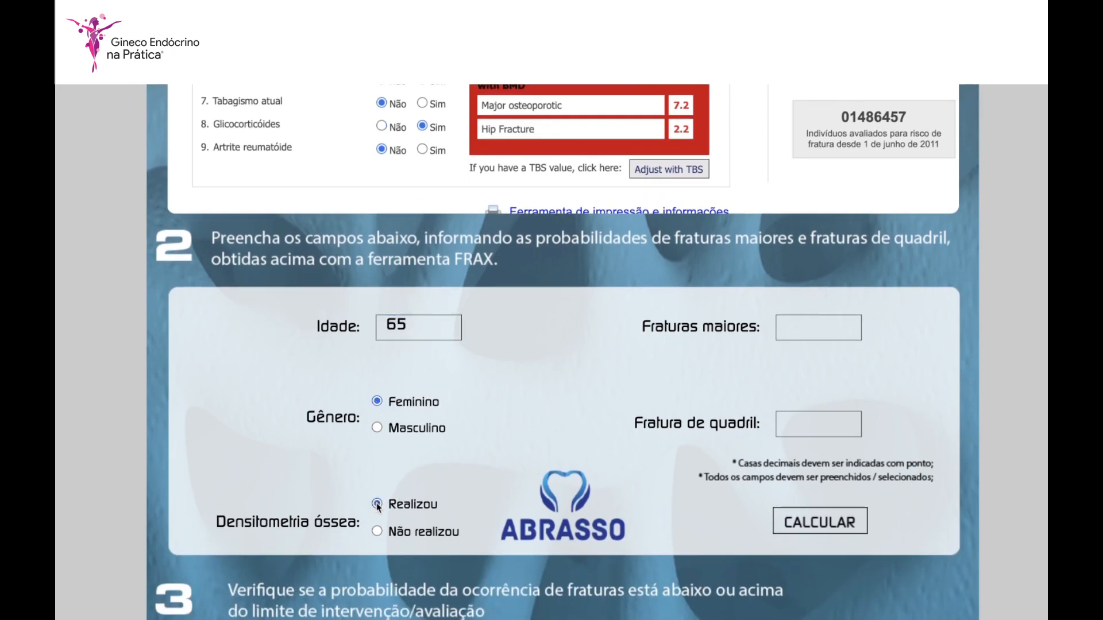
- Enter 7.2 for Fraturas maiores and 2.2 for Fratura de quadril, and calculate to view the major fractures risk chart
{"action": "left_click", "coordinate": [821, 327]}
{"action": "type", "text": "7.2"}
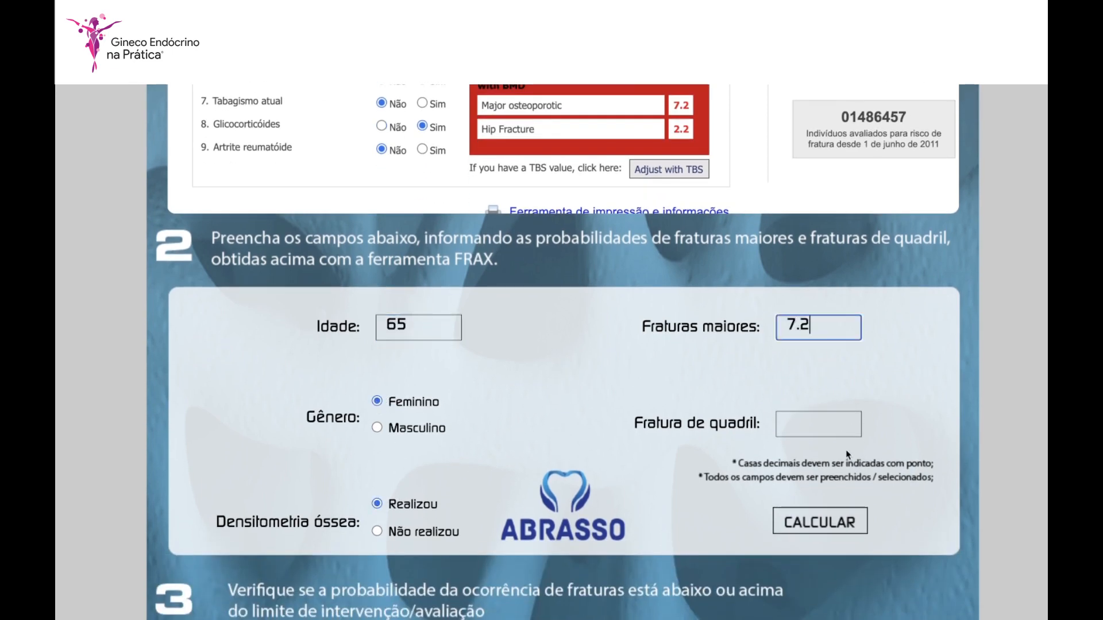
{"action": "left_click", "coordinate": [824, 424]}
{"action": "type", "text": "2.2"}
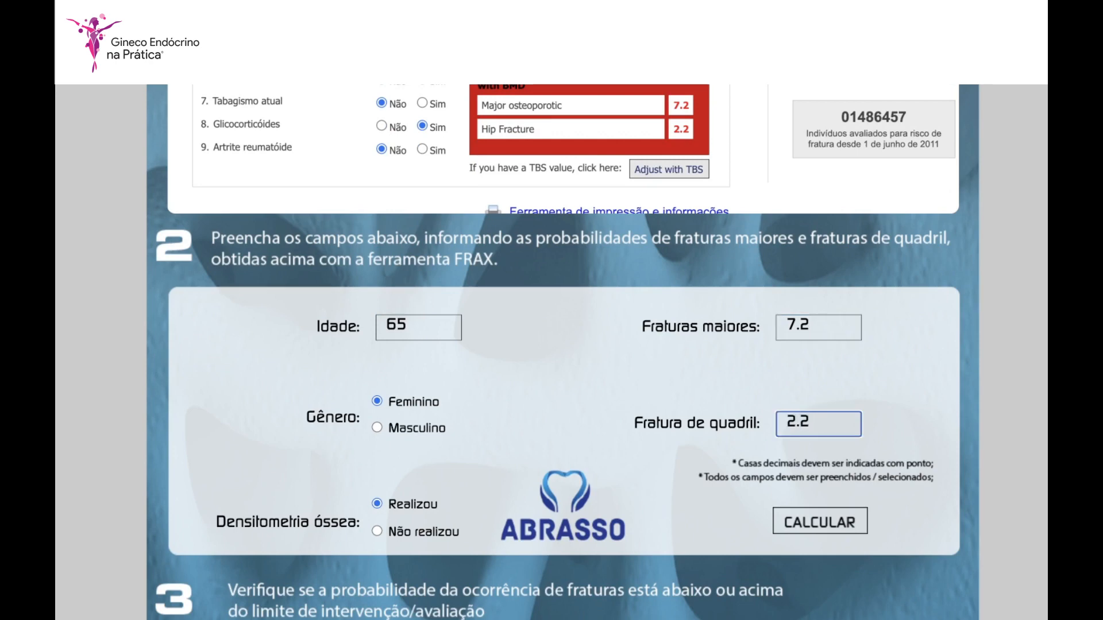
{"action": "left_click", "coordinate": [801, 525]}
{"action": "scroll", "coordinate": [887, 529], "scroll_direction": "down", "scroll_amount": 4}
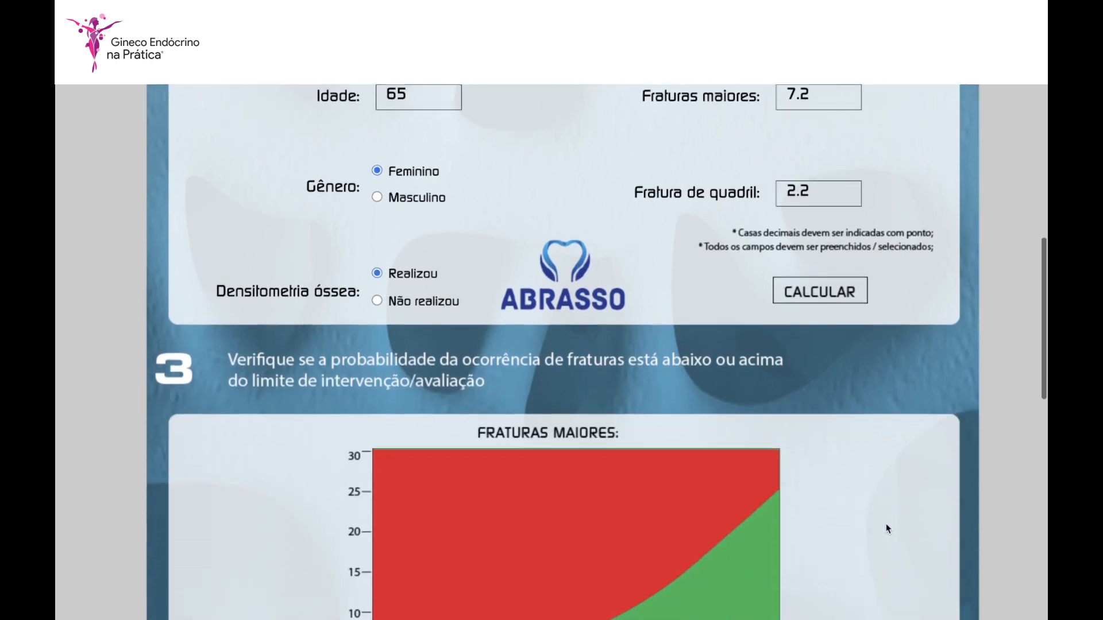
{"action": "scroll", "coordinate": [888, 528], "scroll_direction": "down", "scroll_amount": 3}
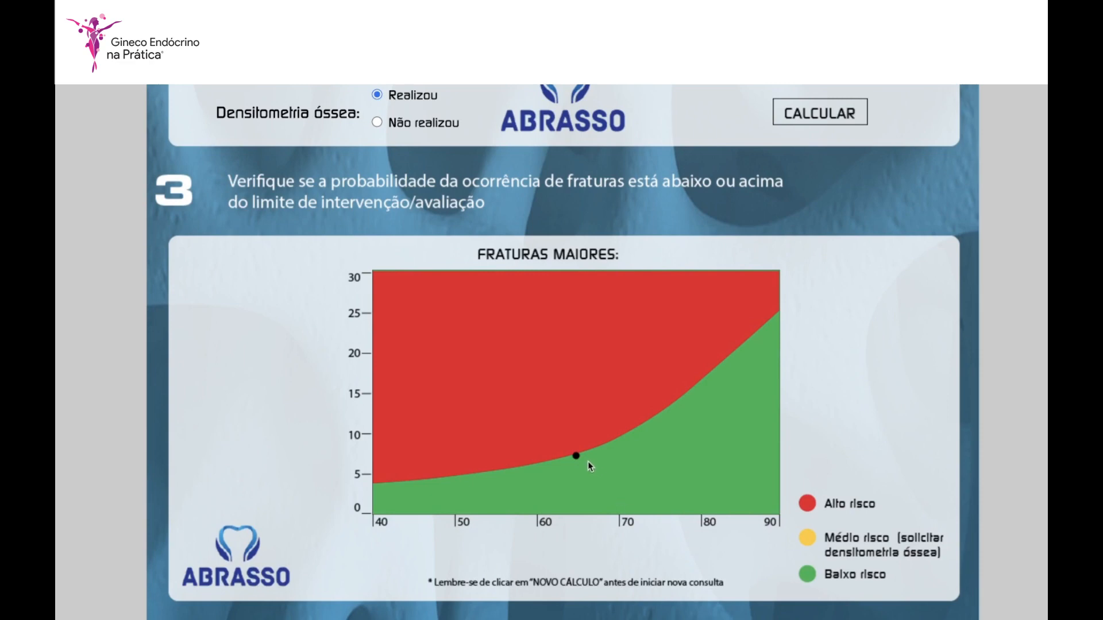